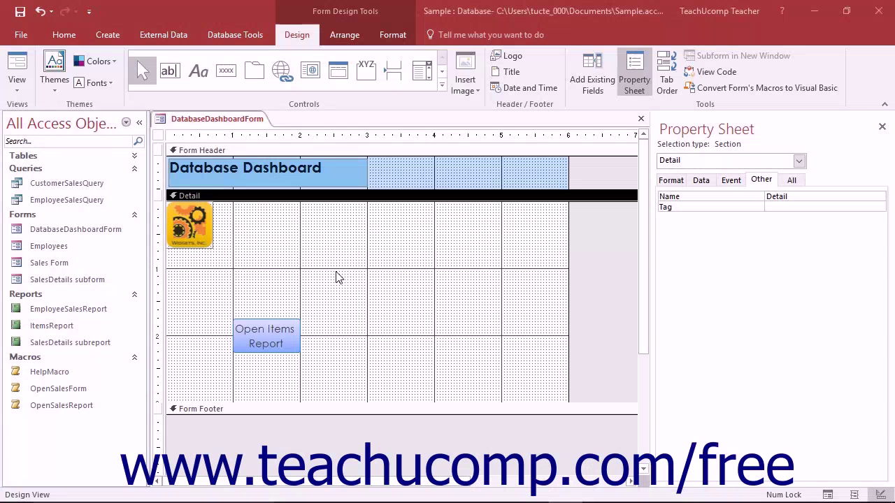
Step: Inspect the Open Items Report button's On Click event, then select the form's Detail section
left_click(292, 337)
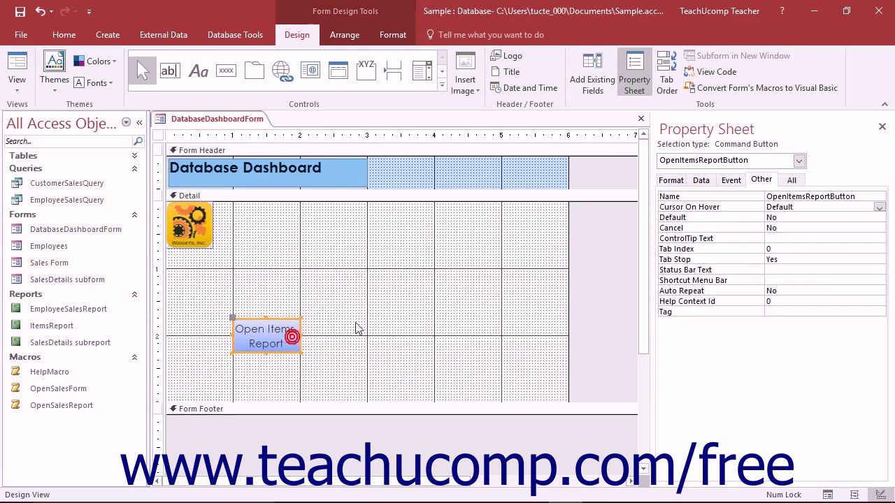
left_click(731, 181)
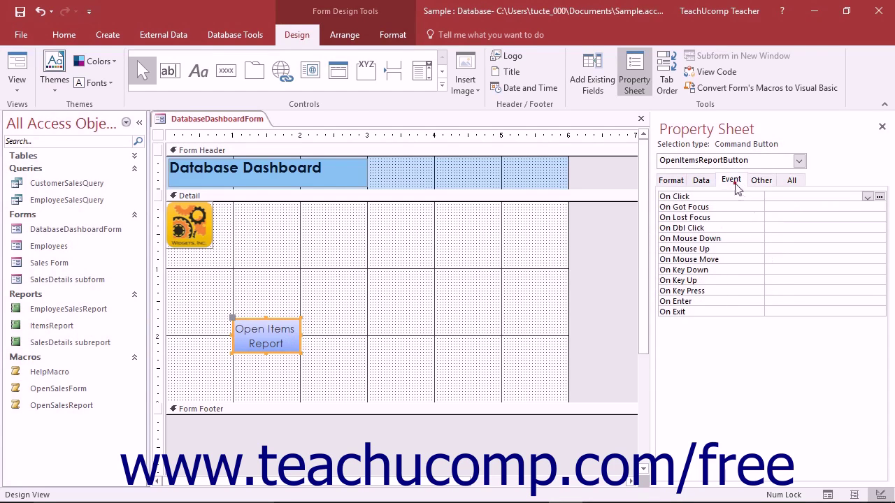
left_click(770, 197)
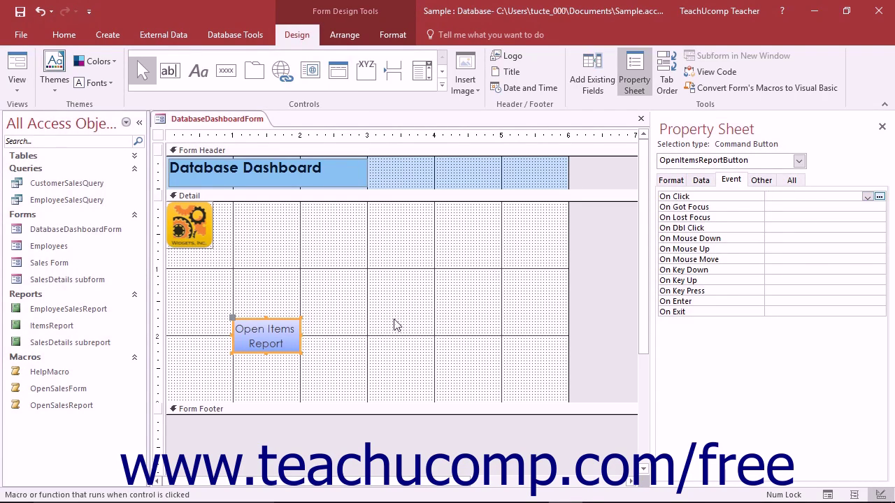
left_click(304, 290)
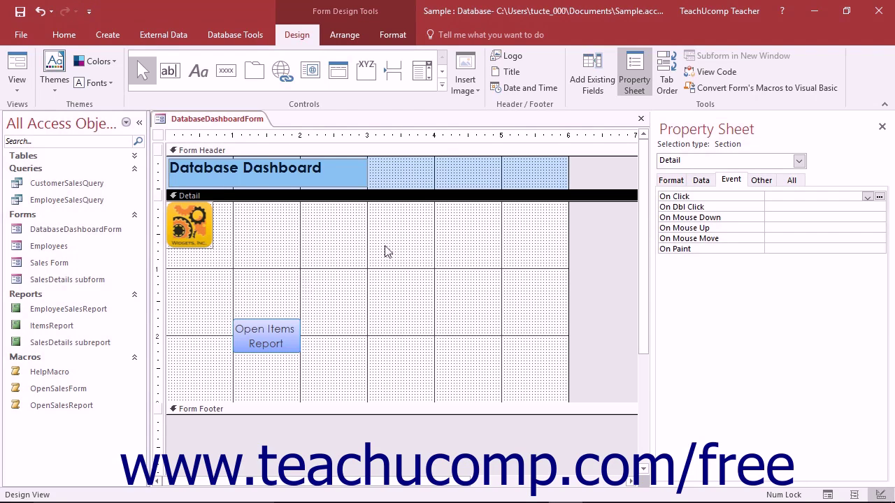
Step: Draw a new Button control beside the logo in the Detail section to start the wizard
left_click(442, 86)
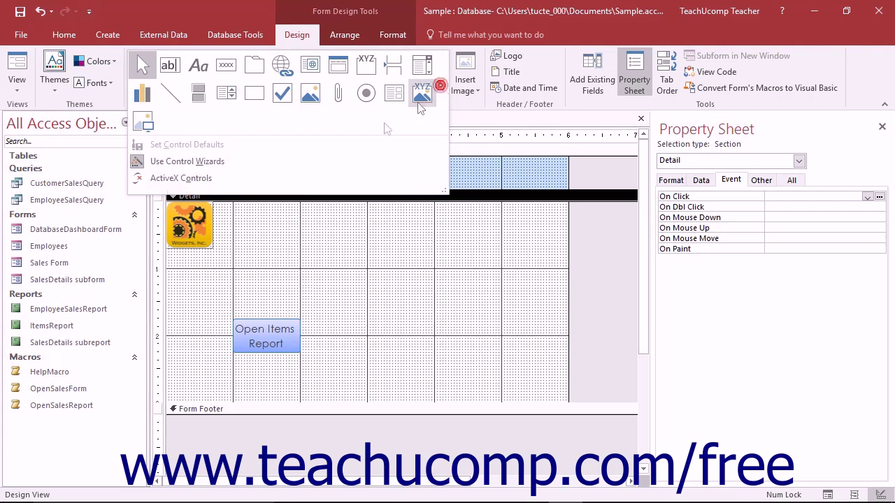
left_click(227, 71)
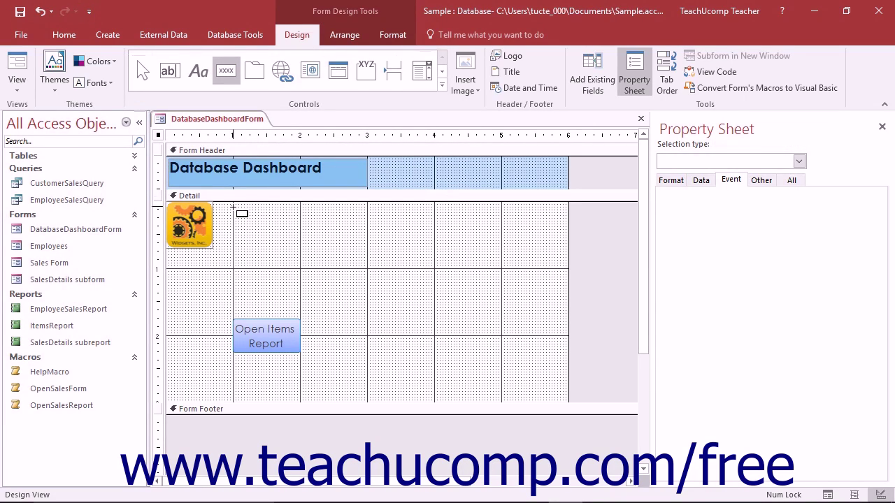
left_click_drag(234, 207, 300, 241)
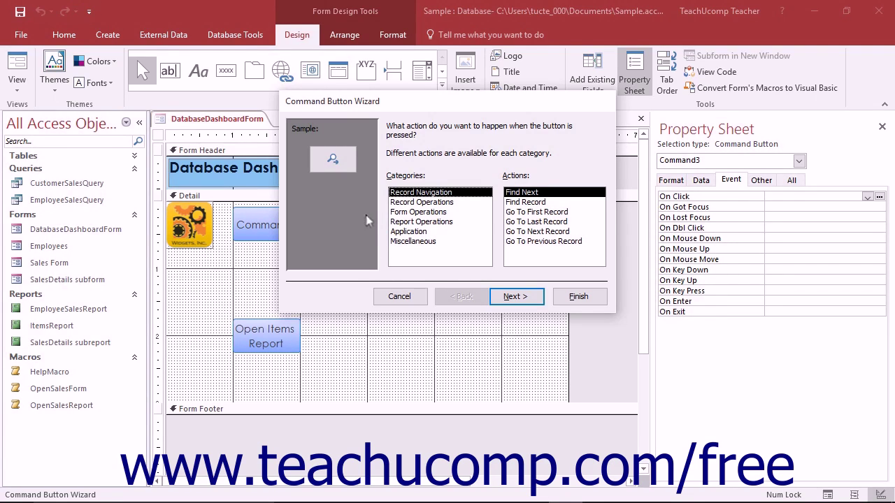
Step: Set the button's action to Form Operations > Open Form for Sales Form, showing all records
left_click(412, 212)
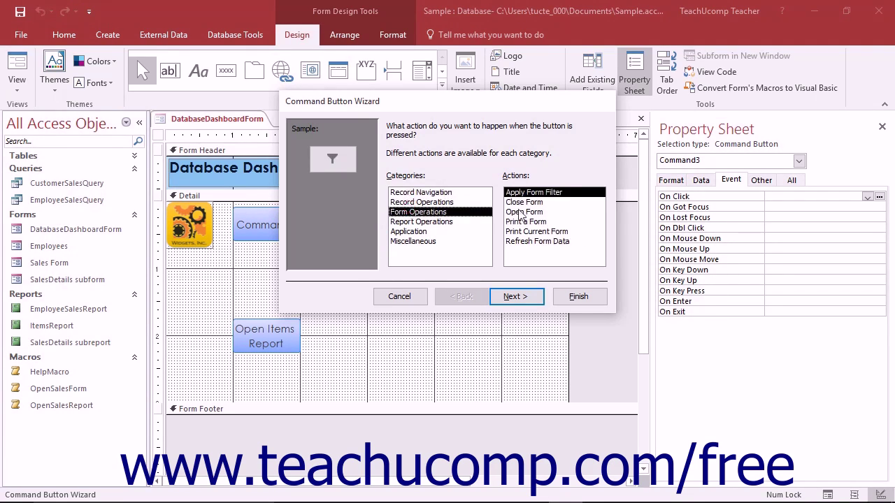
left_click(522, 212)
left_click(514, 297)
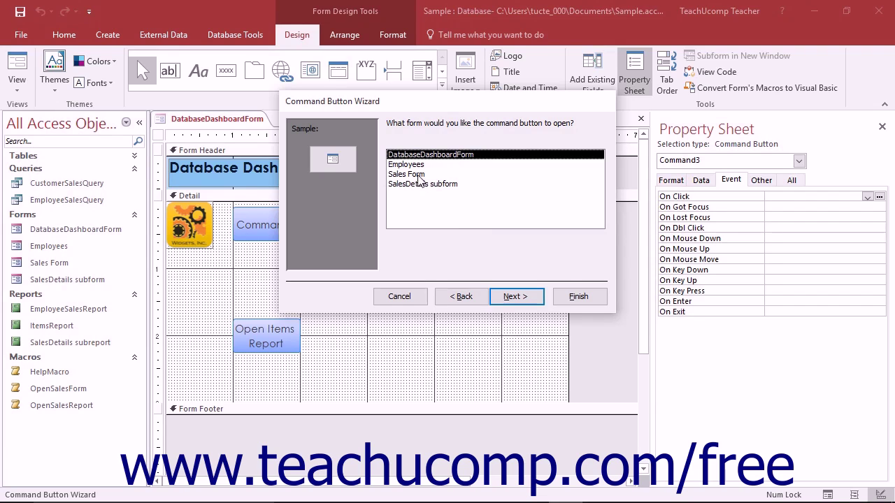
left_click(418, 175)
left_click(521, 301)
left_click(476, 215)
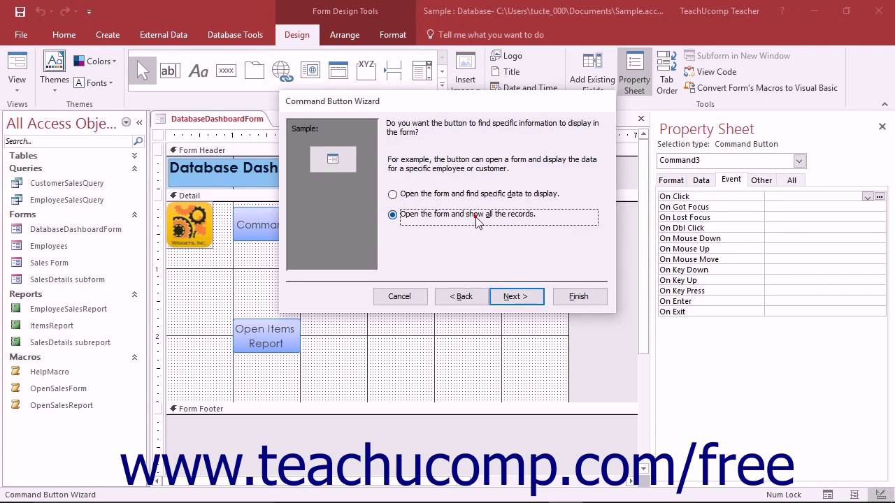
left_click(518, 299)
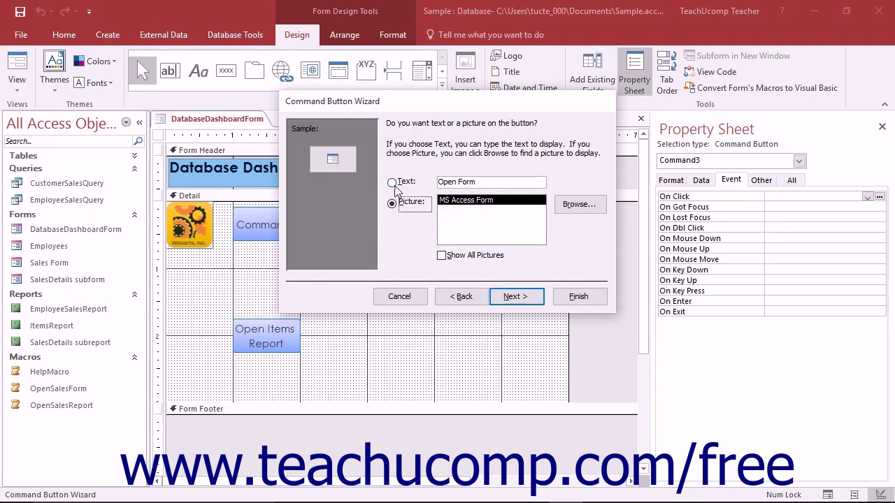
Step: Label the button with text, name it OpenSalesFormButton, finish, and test it in Form View
left_click(391, 182)
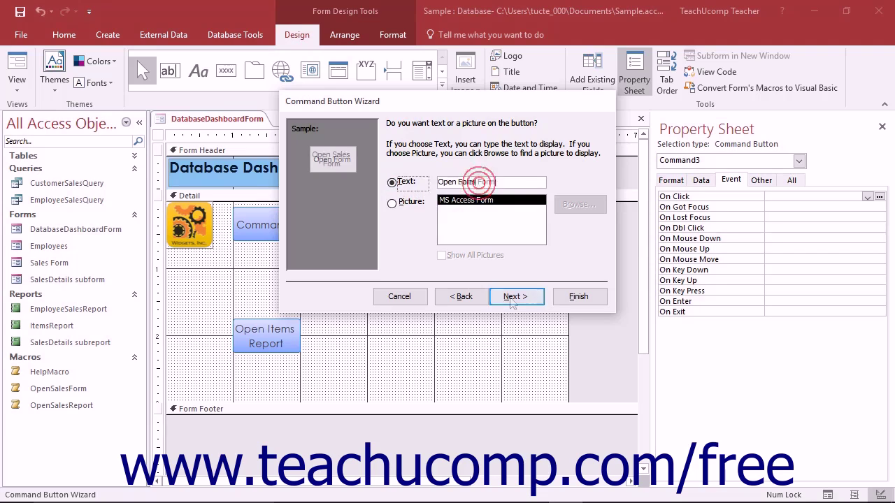
left_click(512, 299)
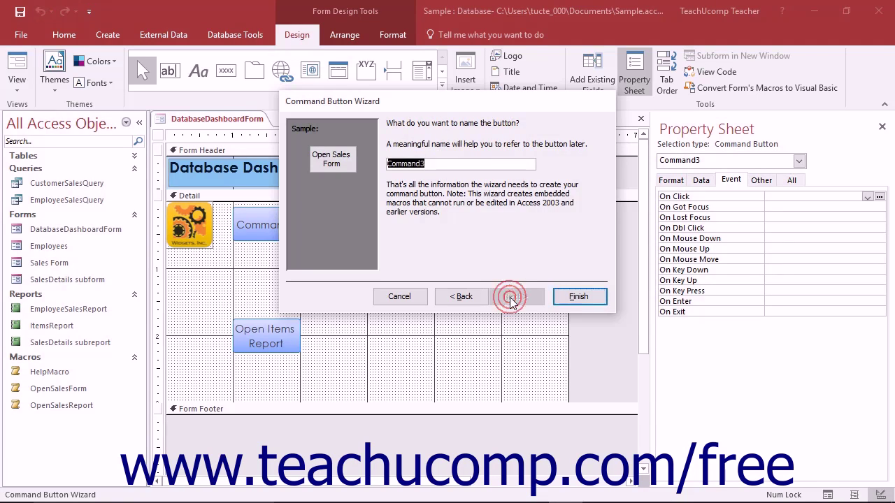
type("OpenSalesFormButton")
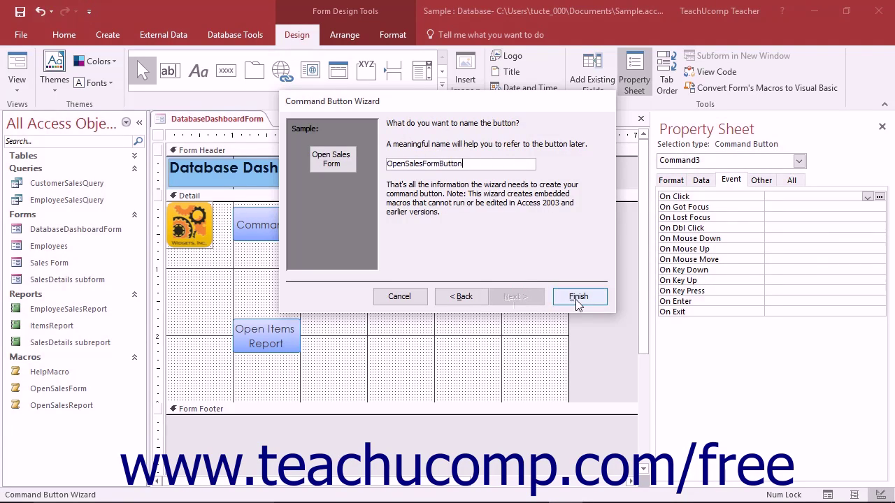
left_click(575, 298)
left_click(30, 80)
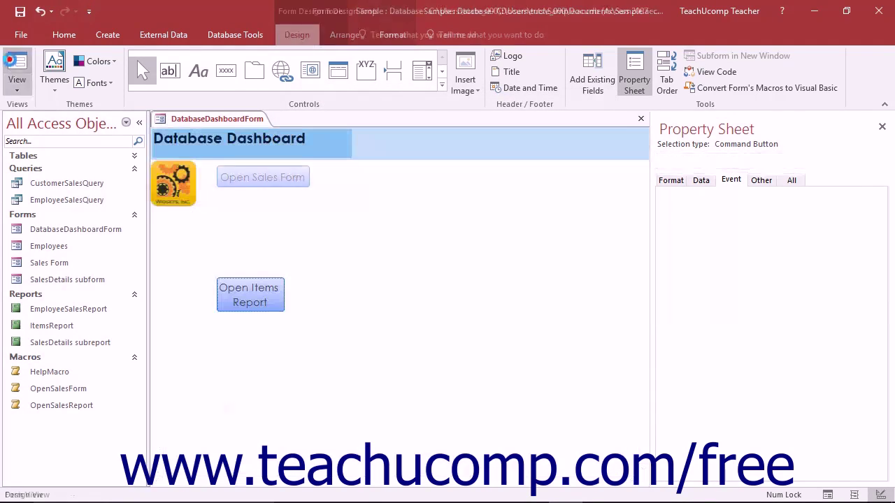
left_click(227, 172)
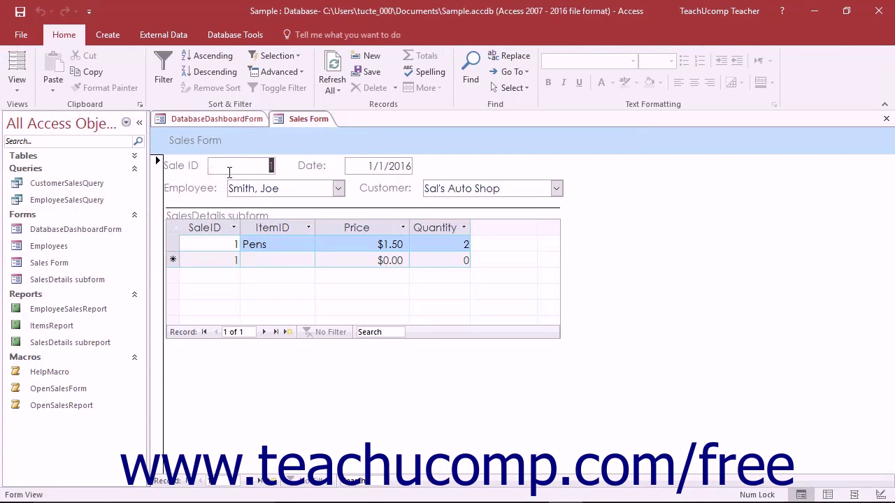
Step: Close the Sales Form tab and return DatabaseDashboardForm to Design View
left_click(885, 119)
left_click(15, 95)
left_click(42, 174)
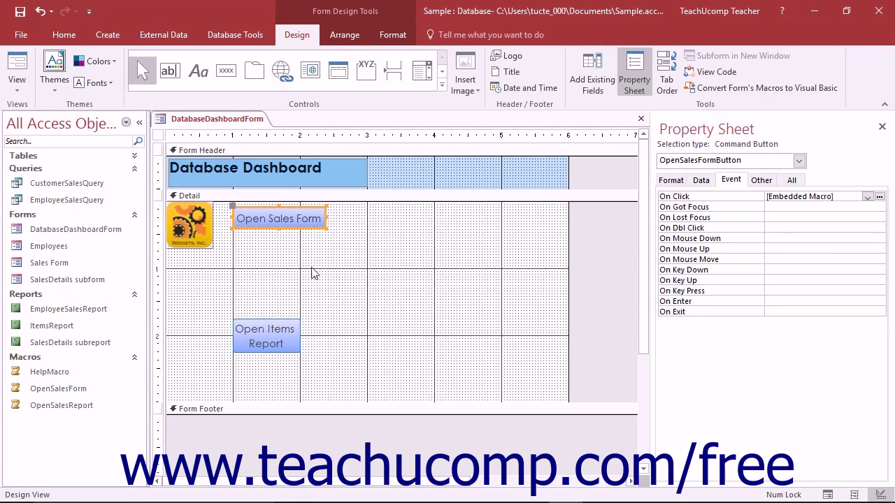
Step: Select the logo image and show its event properties in the Property Sheet
left_click(204, 228)
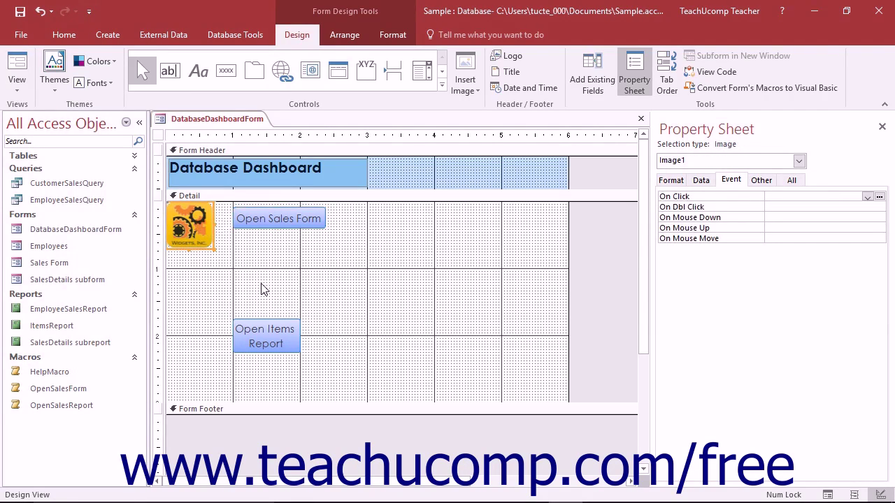
left_click(202, 234)
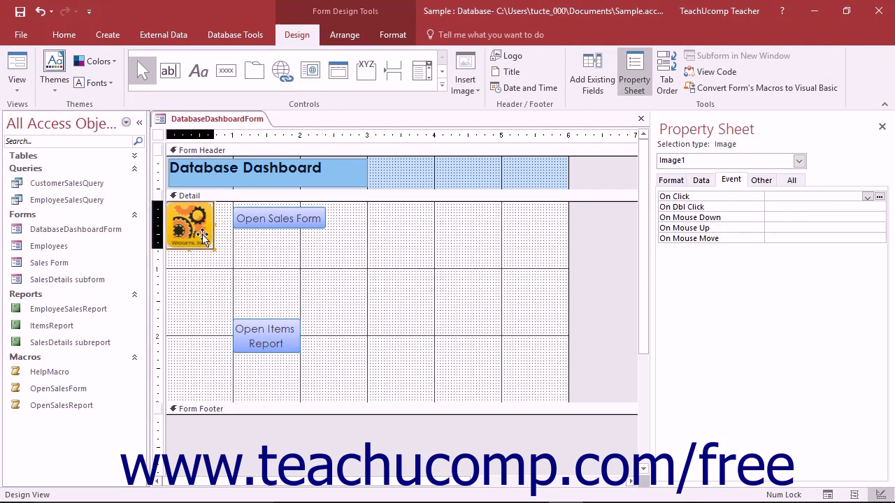
left_click(647, 79)
left_click(646, 77)
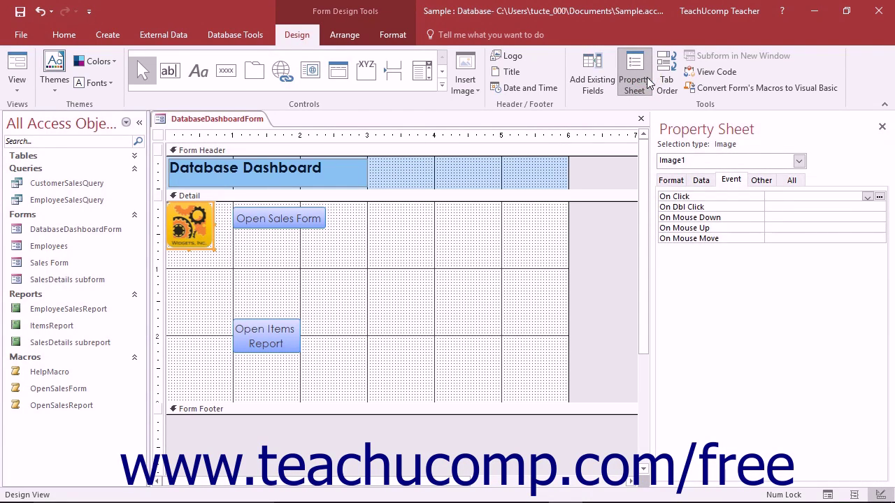
left_click(728, 181)
left_click(775, 198)
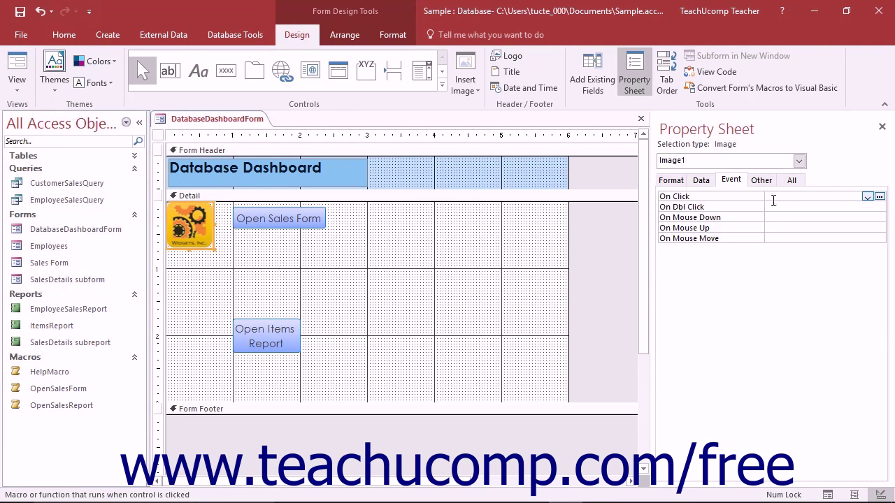
Step: Set the logo's On Mouse Move event to HelpMacro and switch to Form View
left_click(774, 239)
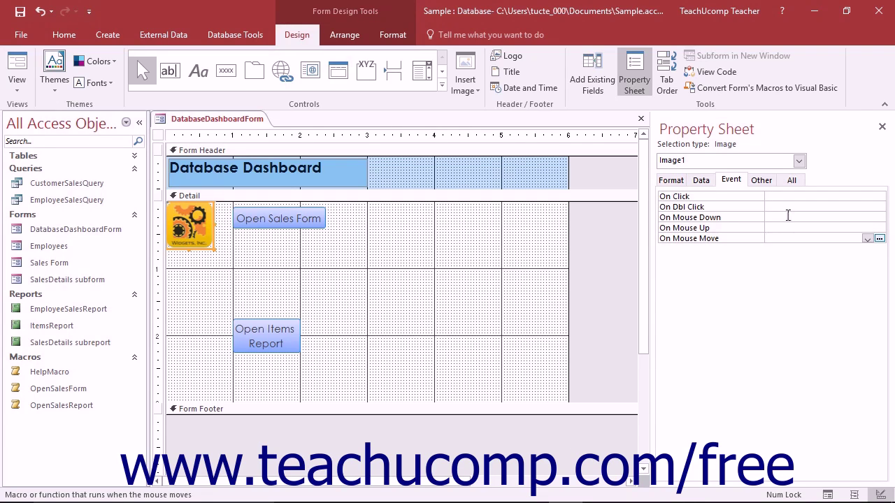
left_click(867, 239)
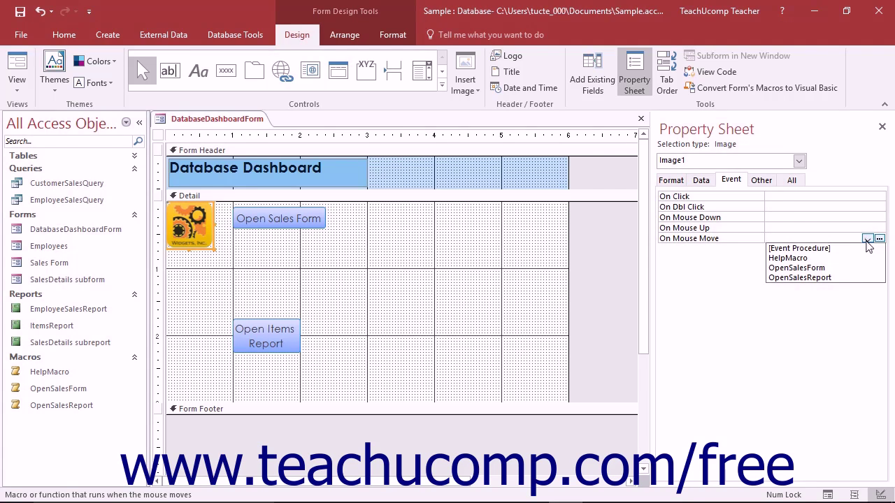
left_click(850, 259)
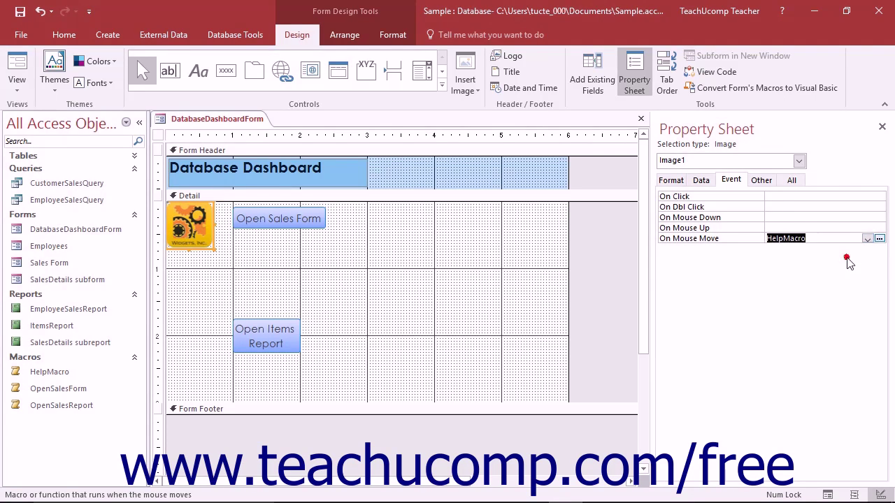
left_click(17, 66)
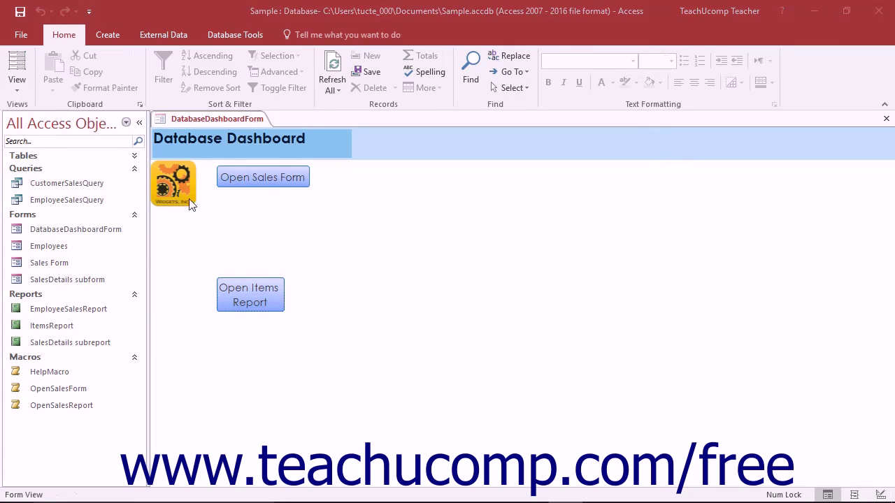
mouse_move(182, 186)
left_click(447, 221)
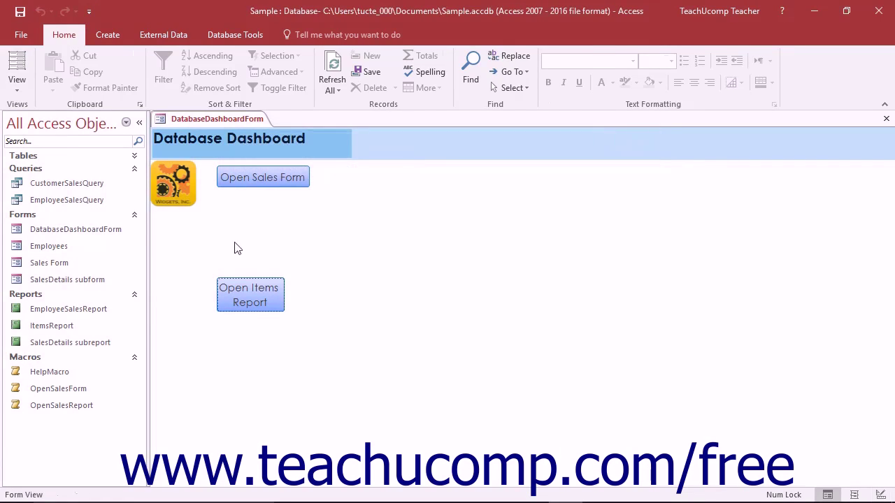
left_click(18, 83)
left_click(28, 173)
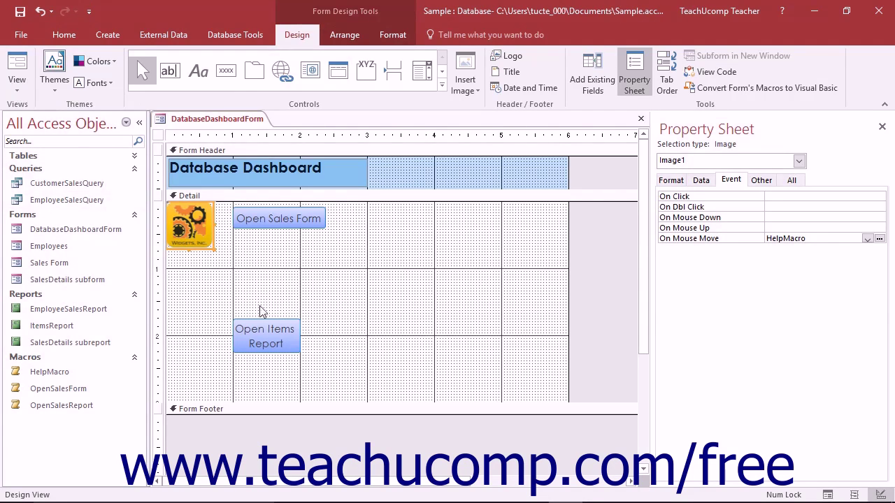
Step: Look over the HelpMacro and OpenSalesForm macros in the navigation pane
left_click(69, 370)
left_click(69, 388)
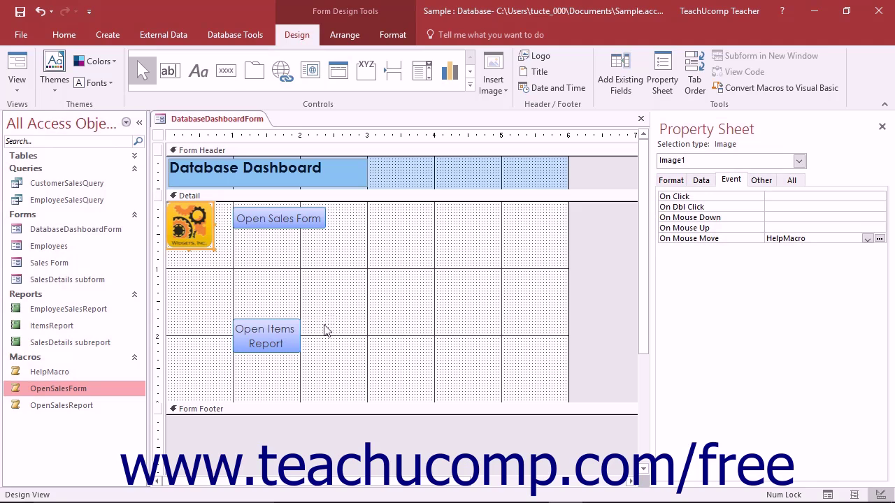
left_click(92, 372)
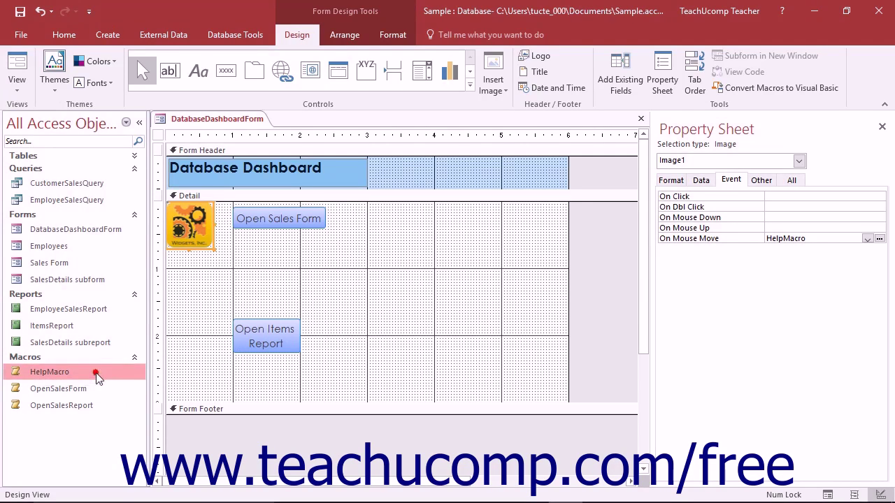
Step: Select the Open Items Report button and launch the builder for its On Click event
left_click(281, 329)
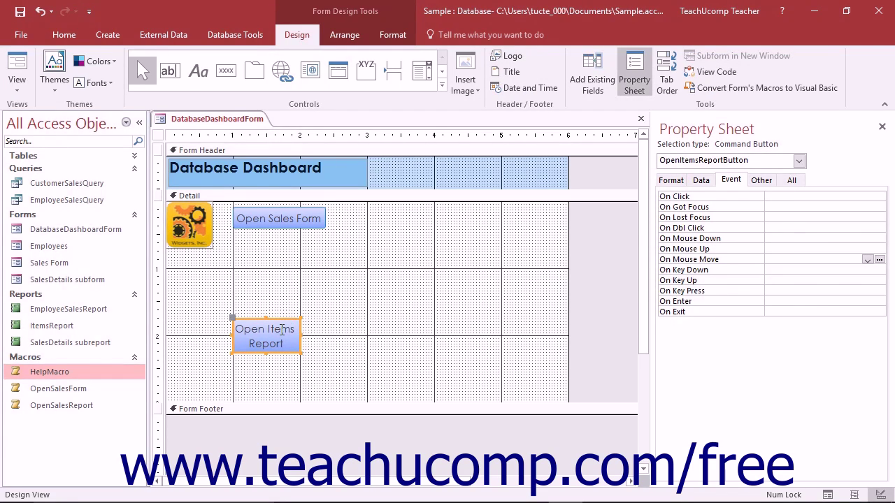
left_click(735, 181)
left_click(777, 198)
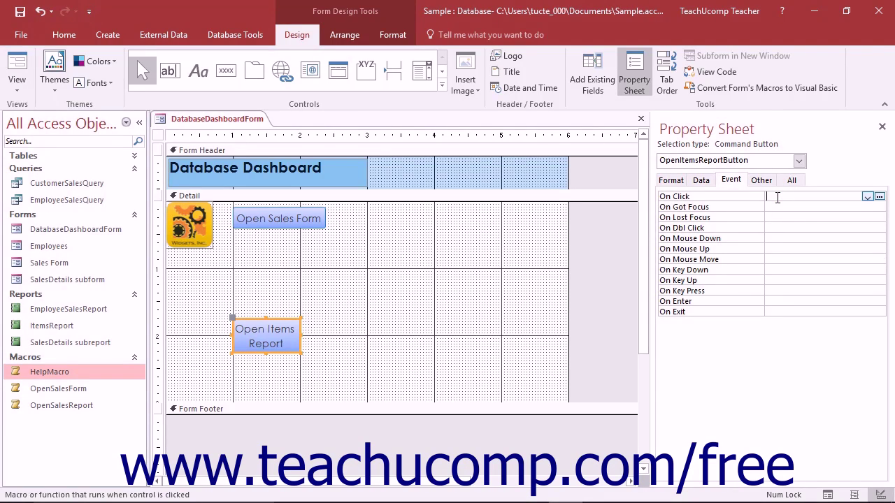
left_click(880, 197)
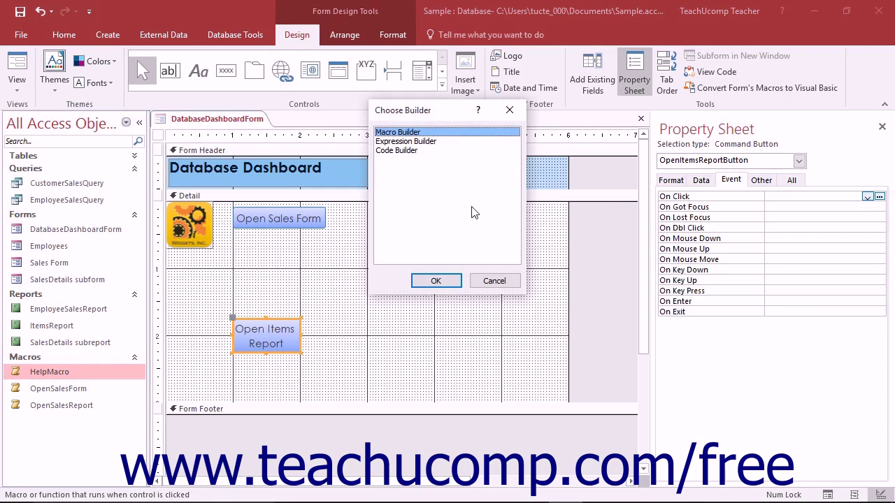
Step: Choose Macro Builder for the button's On Click event and confirm with OK
left_click(409, 134)
left_click(428, 287)
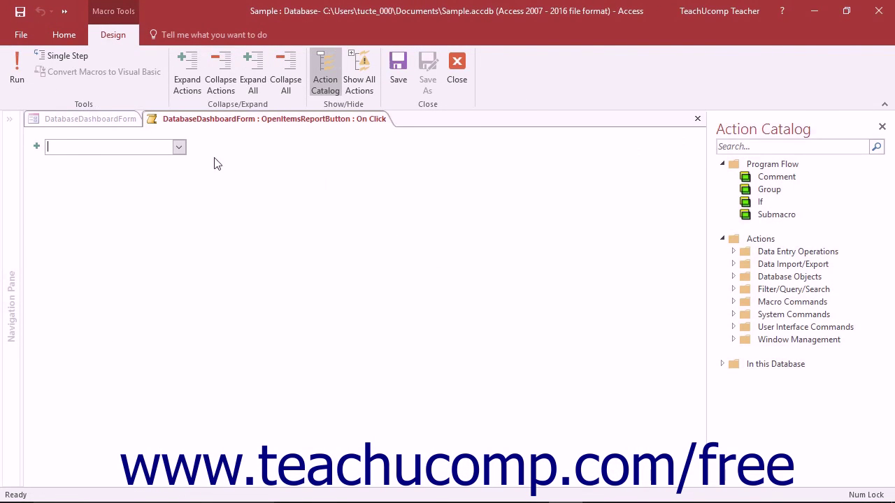
Step: Add an OpenReport action showing ItemsReport in Print Preview, then close the macro editor
left_click(179, 147)
scroll(180, 184, "down", 5)
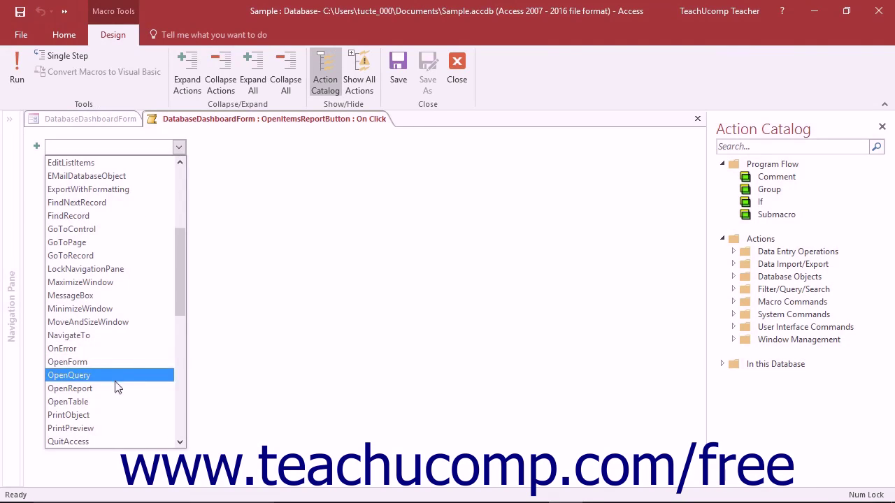
left_click(113, 390)
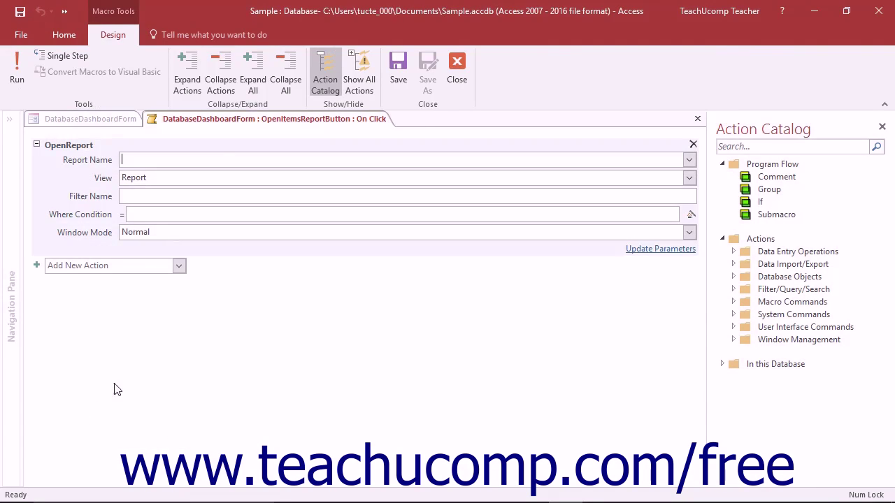
left_click(688, 159)
left_click(646, 187)
left_click(689, 178)
left_click(658, 222)
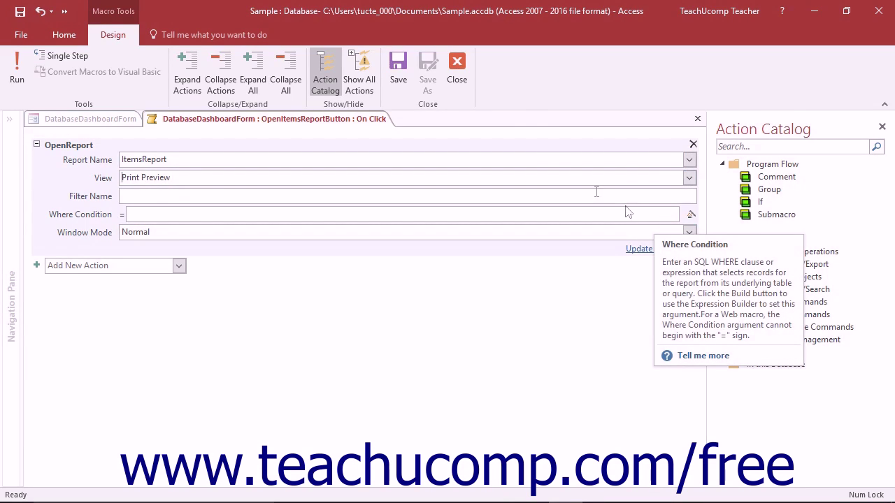
left_click(465, 76)
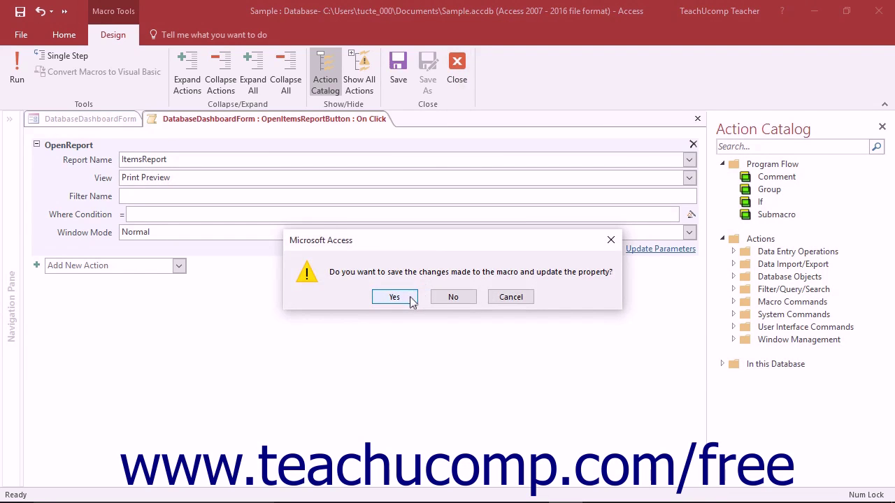
Step: Save the embedded macro to the button's On Click and switch the dashboard to Form View
left_click(395, 297)
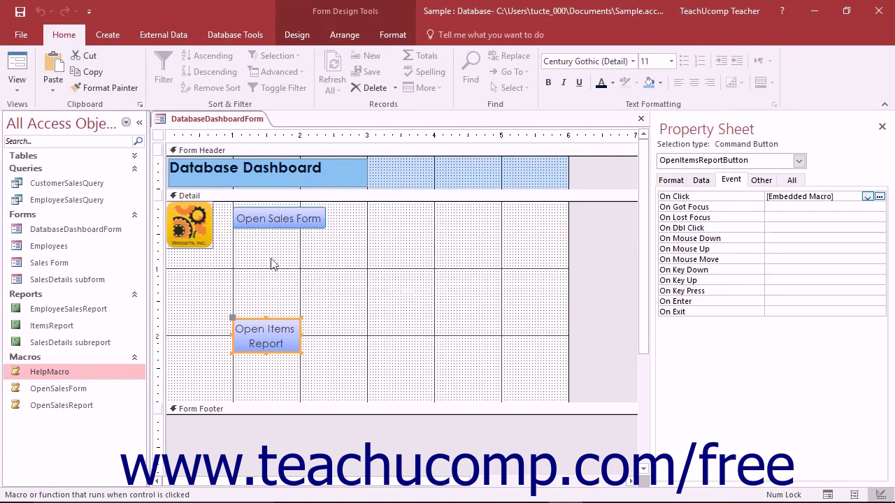
left_click(17, 70)
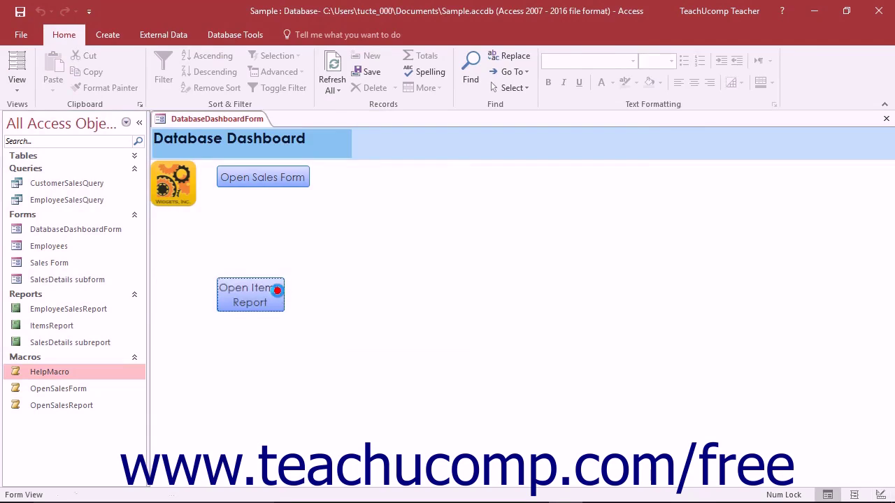